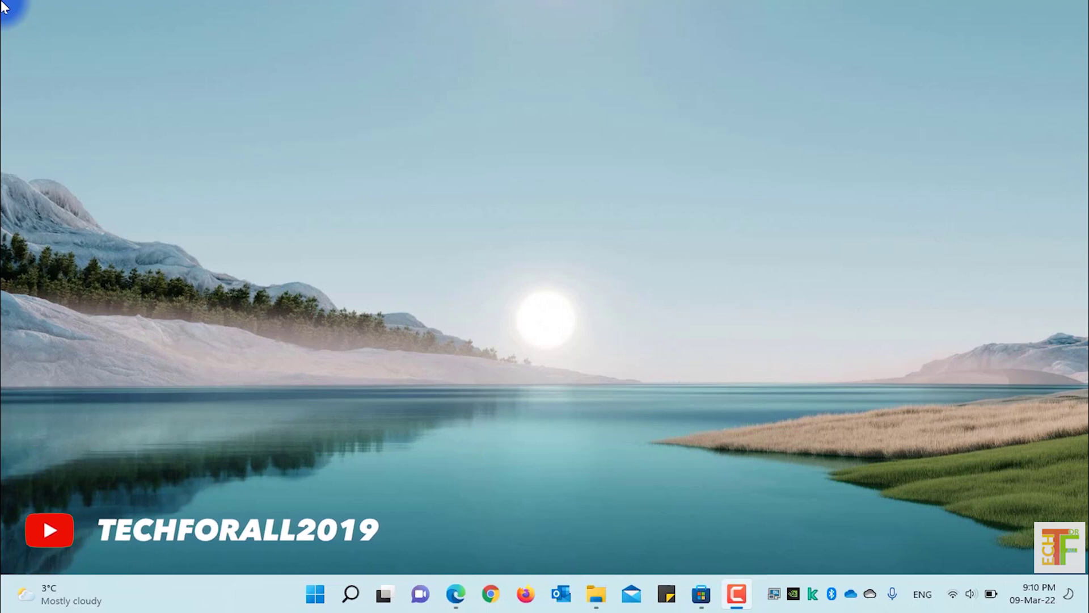
Show and dismiss the widgets panel twice, from the taskbar button and with Win+W
left_click(69, 596)
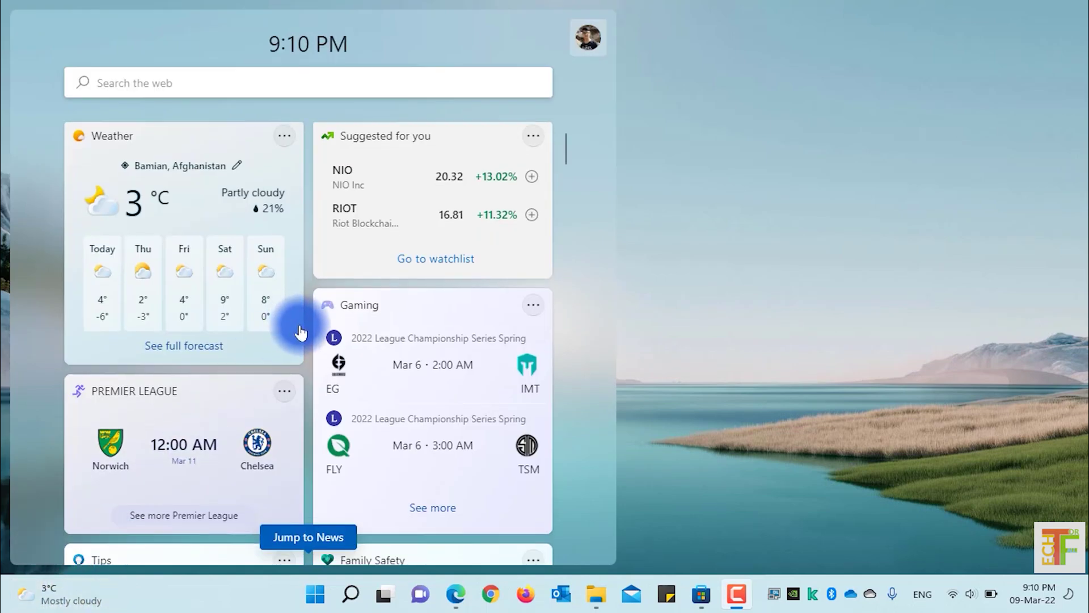
scroll(299, 332, "down", 4)
scroll(304, 340, "down", 3)
scroll(306, 348, "down", 2)
scroll(310, 353, "up", 3)
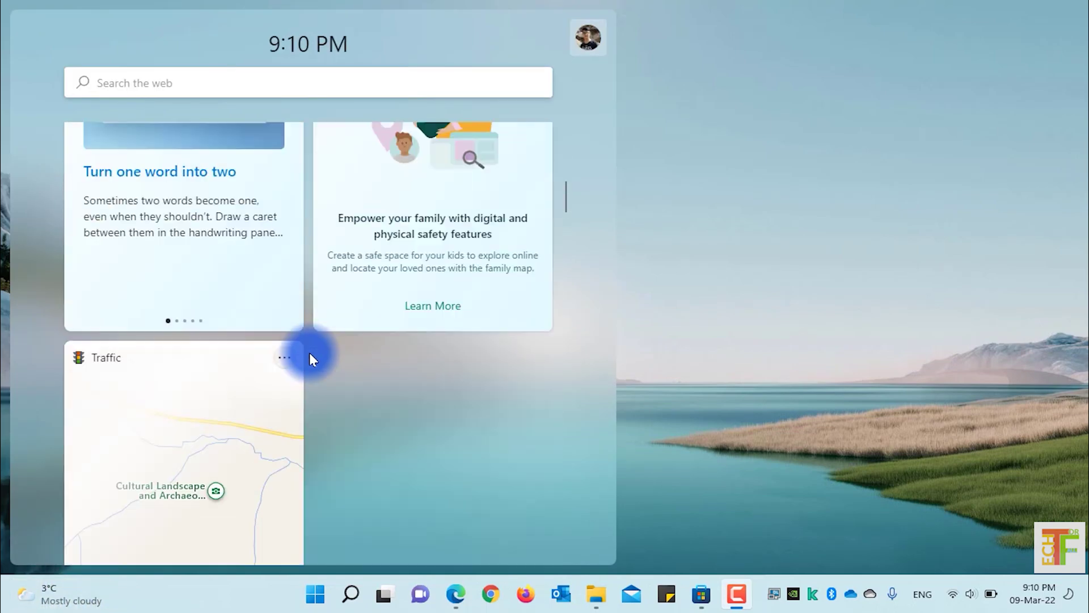
scroll(310, 352, "up", 3)
scroll(310, 353, "up", 3)
left_click(660, 291)
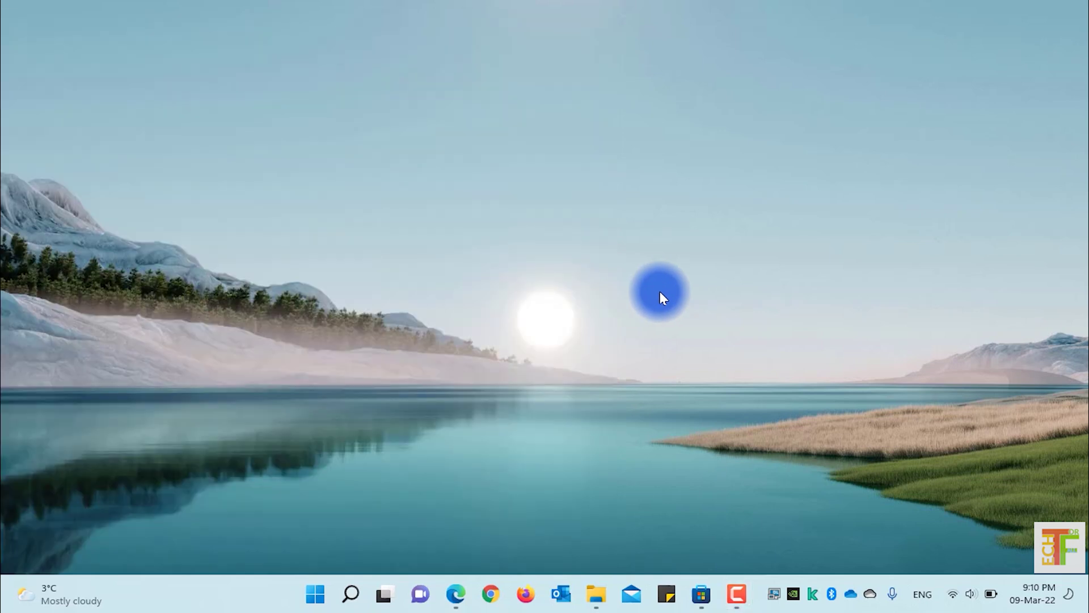
key("super+w")
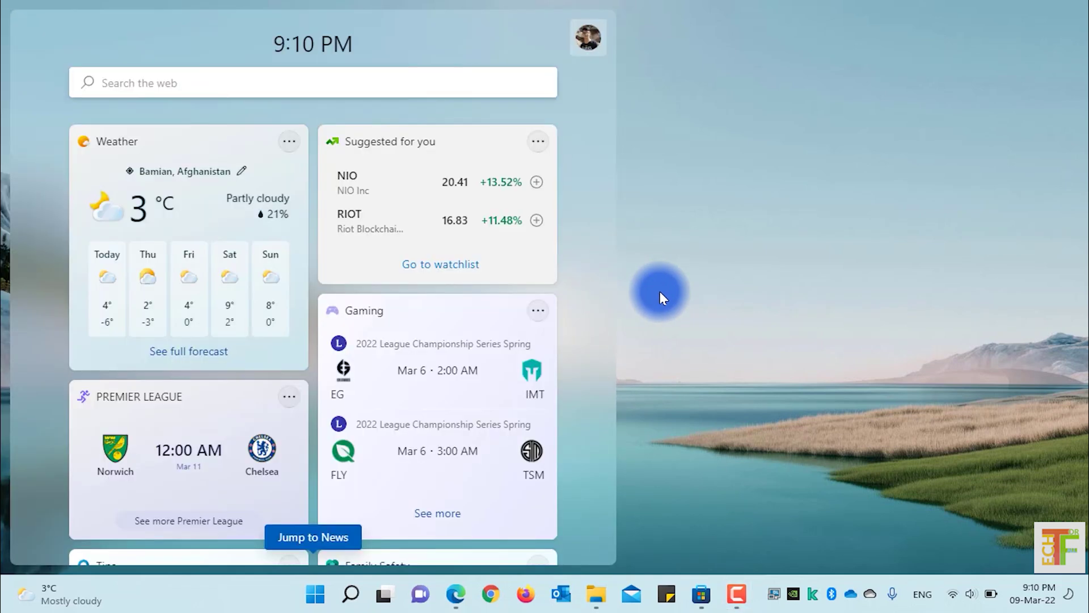
left_click(659, 291)
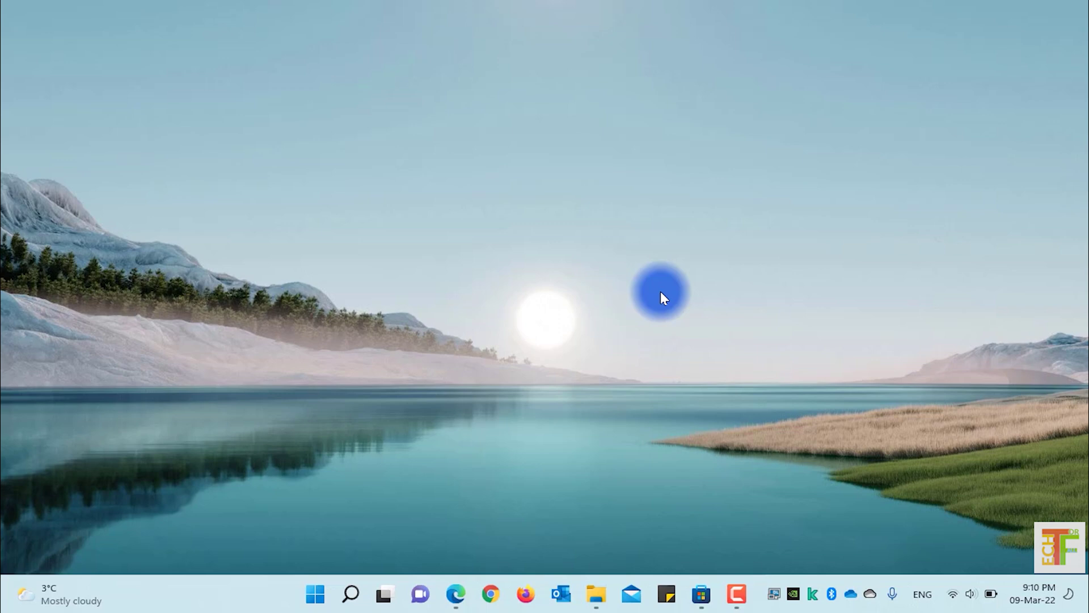
In a maximized Task Manager, expand the Windows Widgets (8) group and watch it while the panel shows
key("ctrl+shift+Escape")
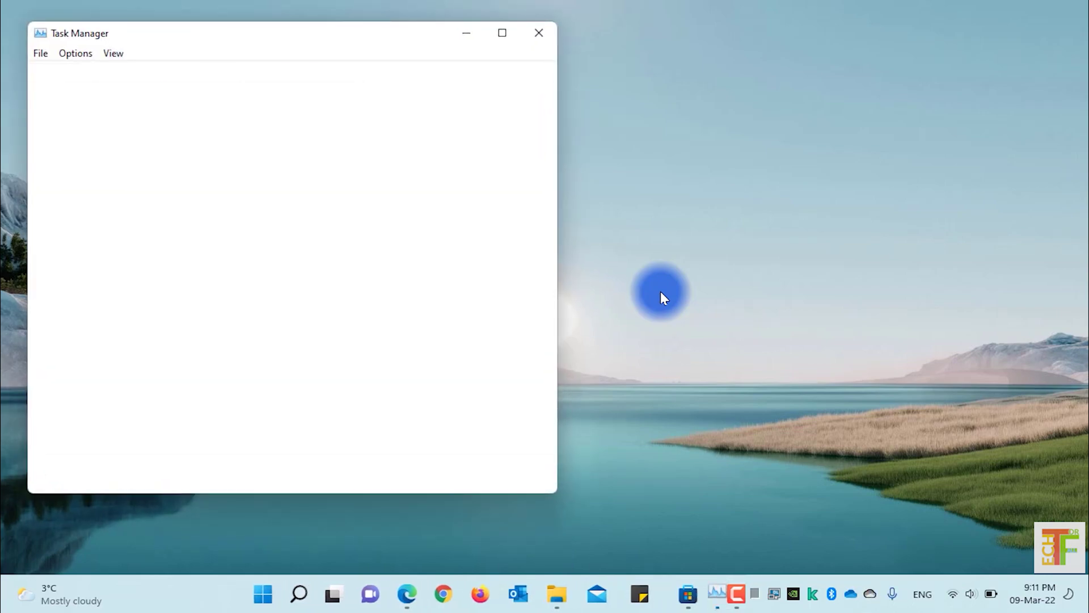
left_click(502, 33)
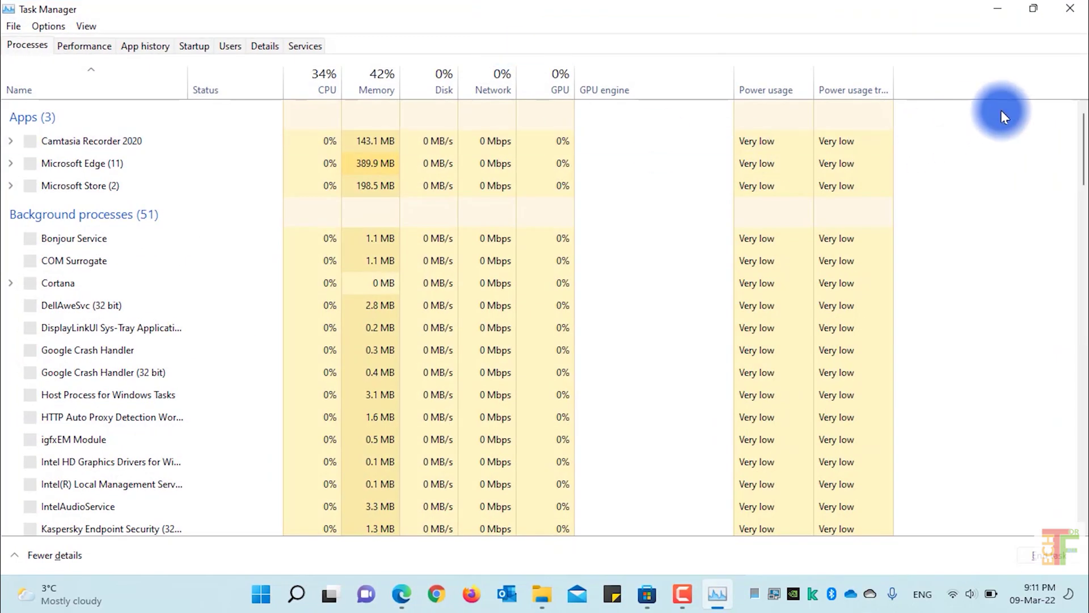
left_click_drag(1082, 148, 1080, 299)
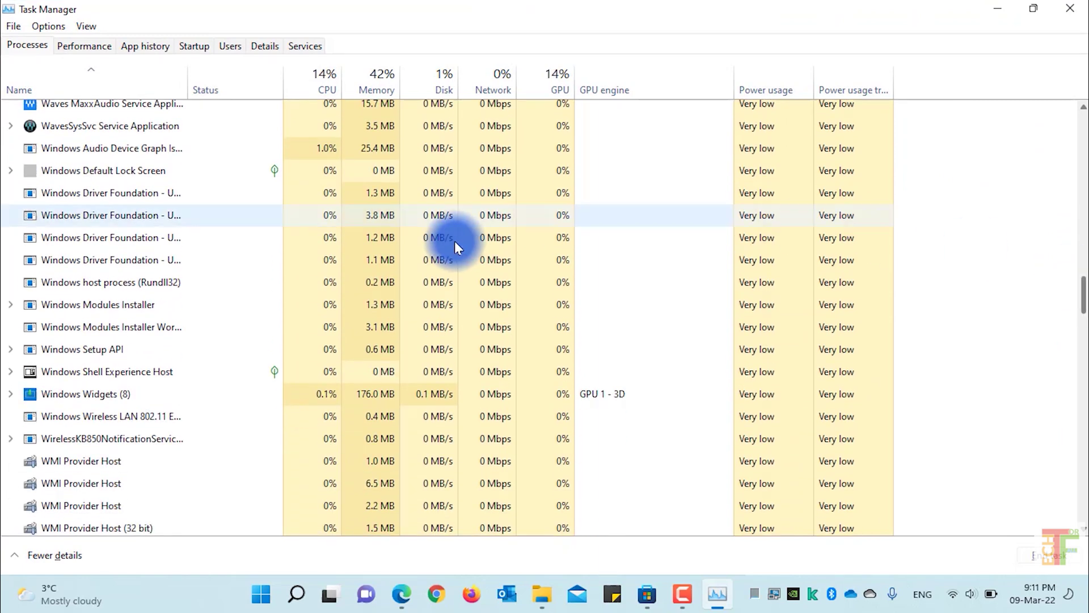
left_click(224, 389)
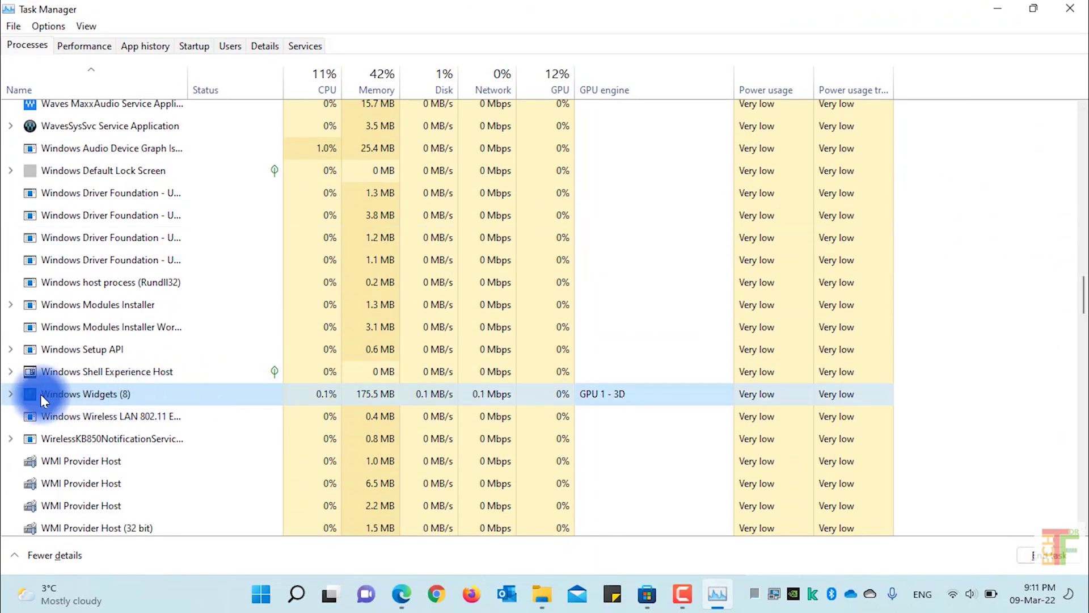
left_click(11, 395)
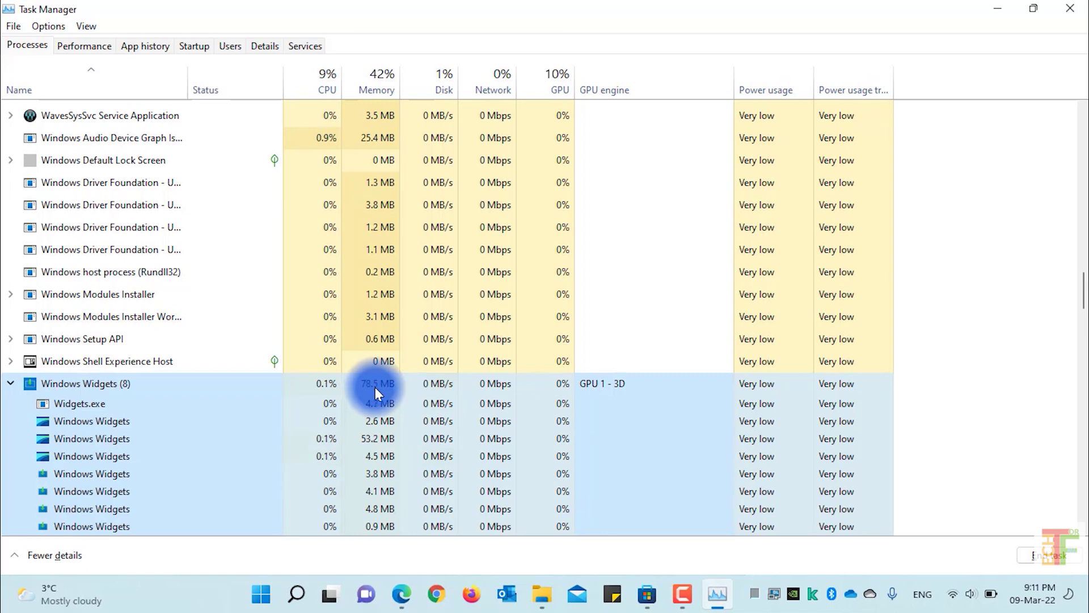
left_click(99, 591)
scroll(201, 451, "down", 3)
scroll(219, 457, "down", 4)
scroll(219, 457, "down", 3)
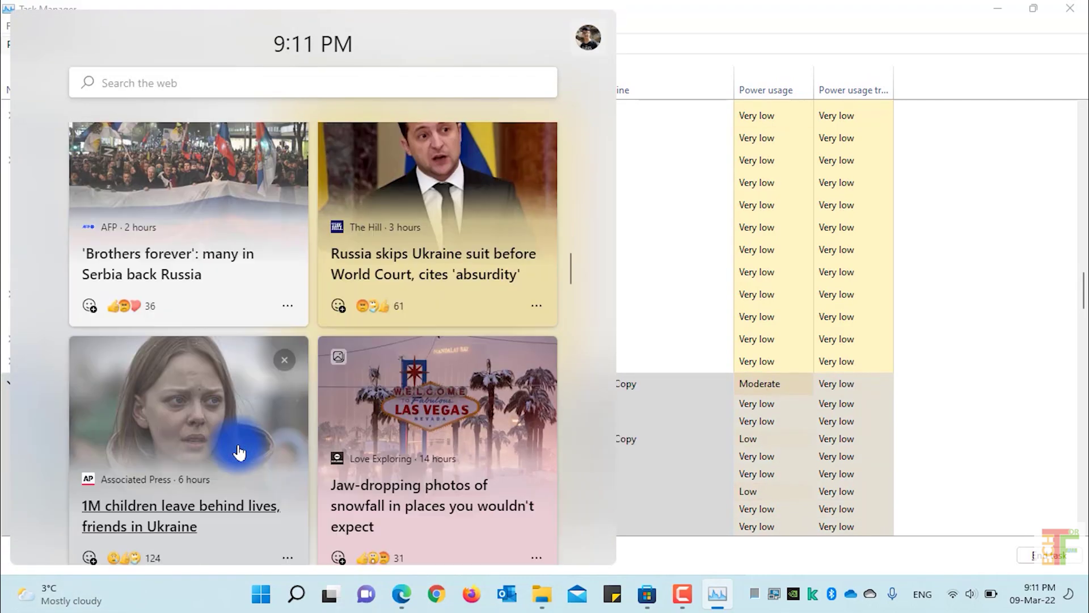
scroll(239, 453, "down", 3)
scroll(240, 451, "down", 4)
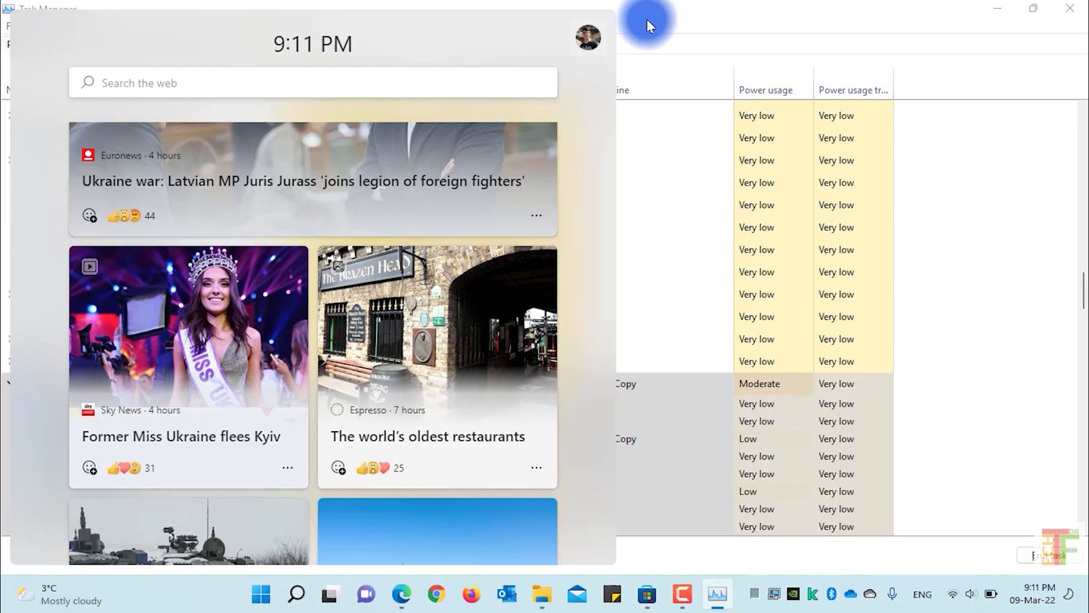
left_click(608, 33)
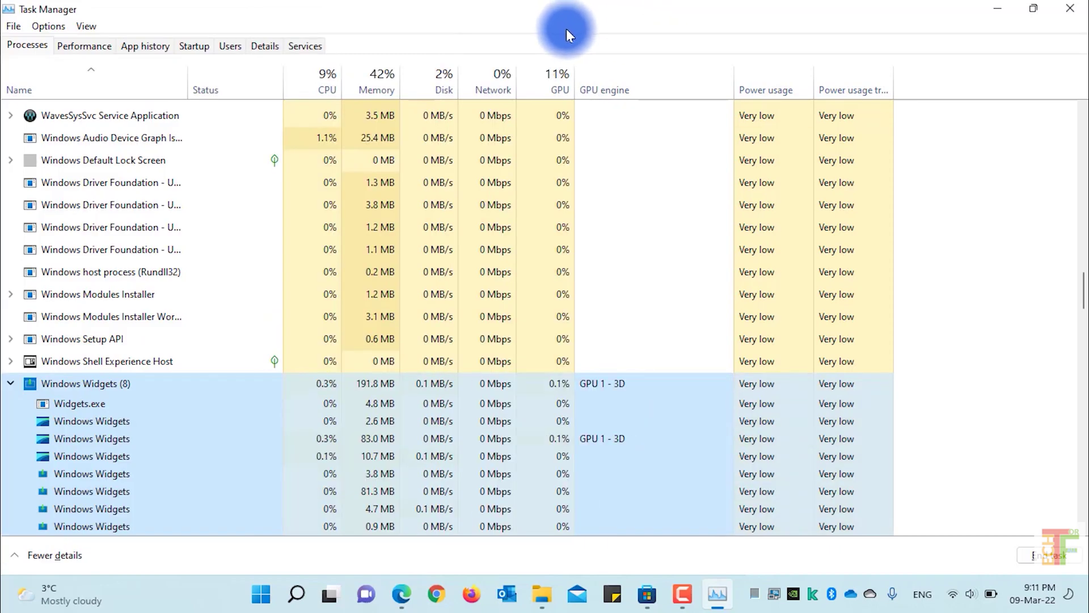
left_click(1070, 8)
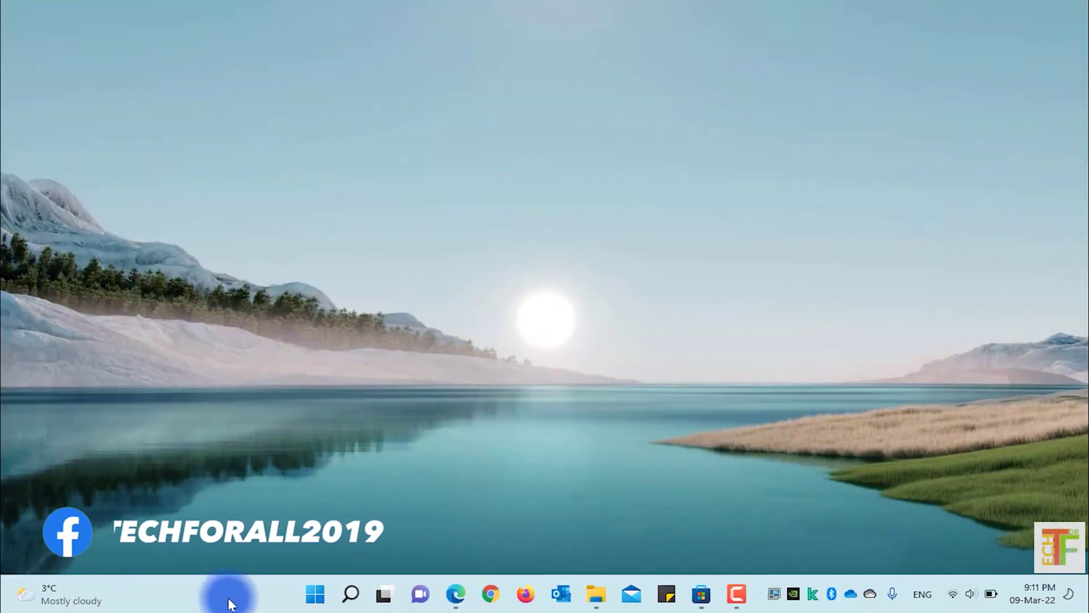
Switch the Widgets taskbar item off in Taskbar settings and close Settings
right_click(229, 605)
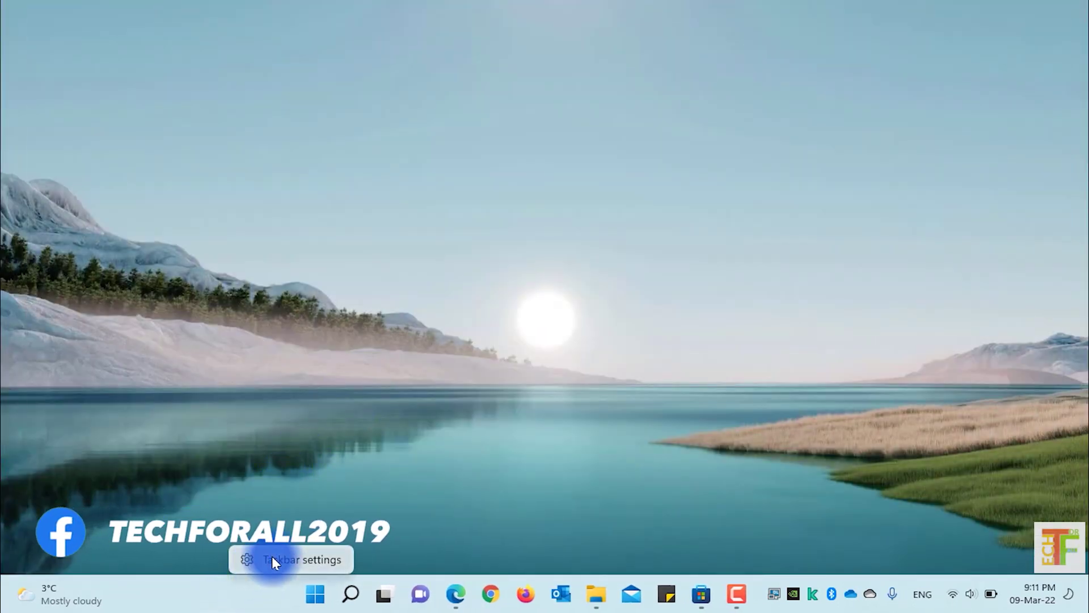
left_click(273, 560)
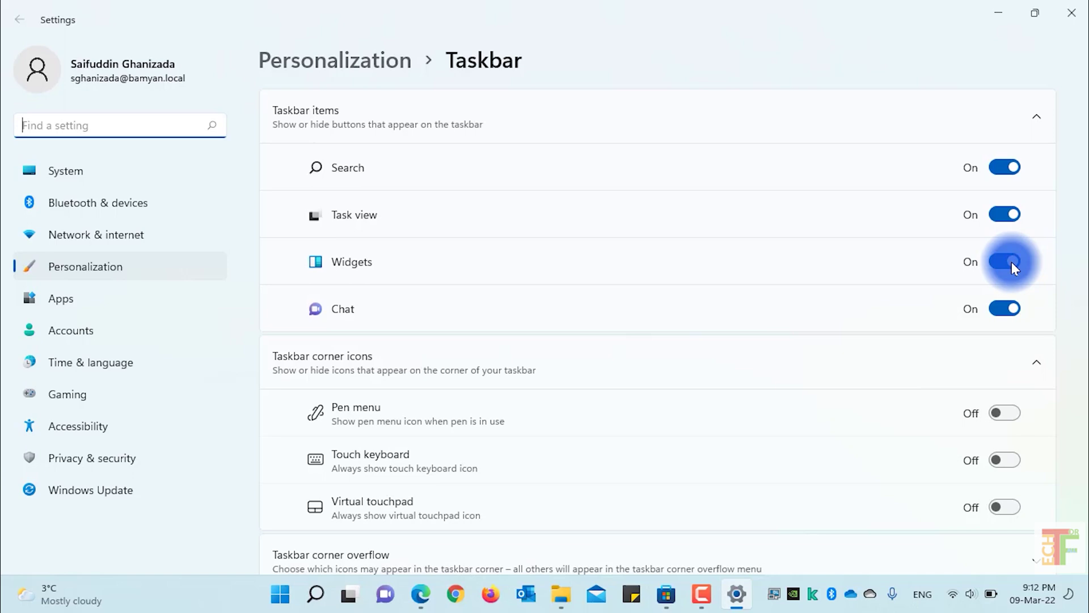
left_click(1012, 261)
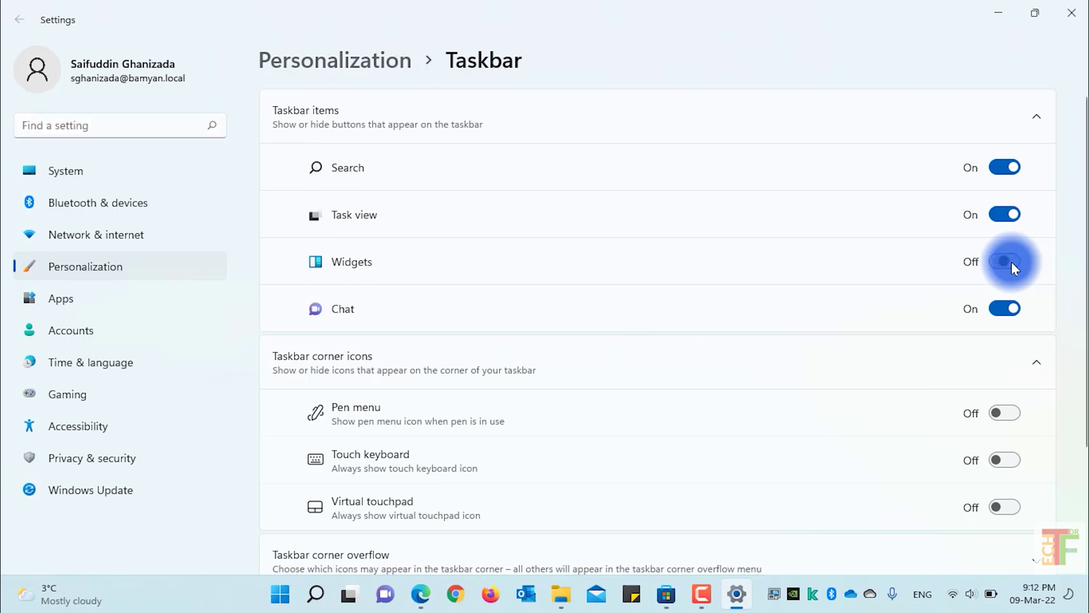
left_click(1060, 21)
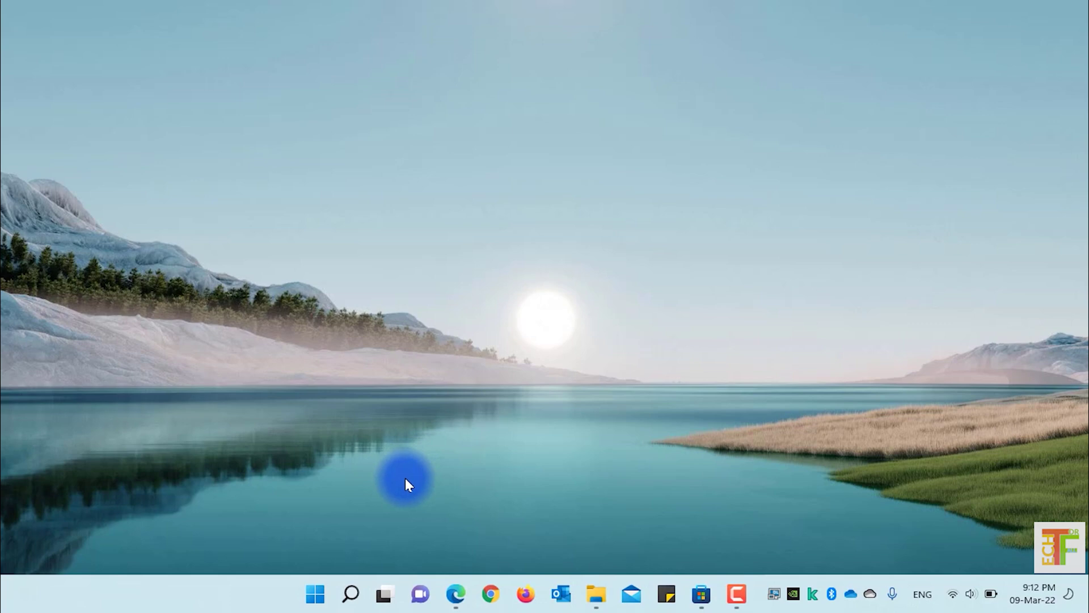
Bring up the Start button's system tools menu to launch Windows Terminal (Admin)
right_click(320, 599)
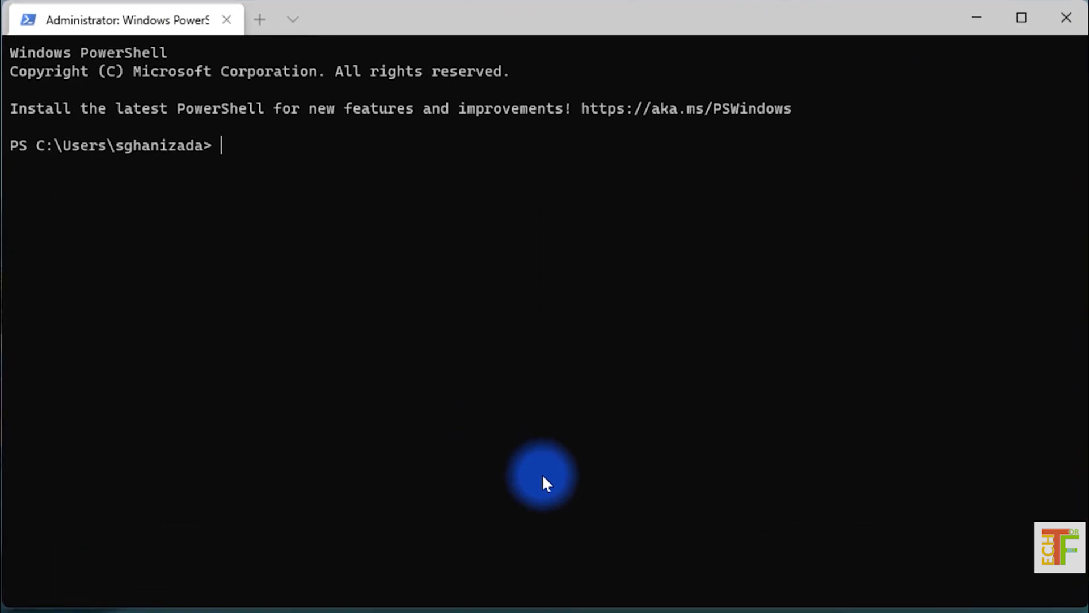
type("winget uninstall \"")
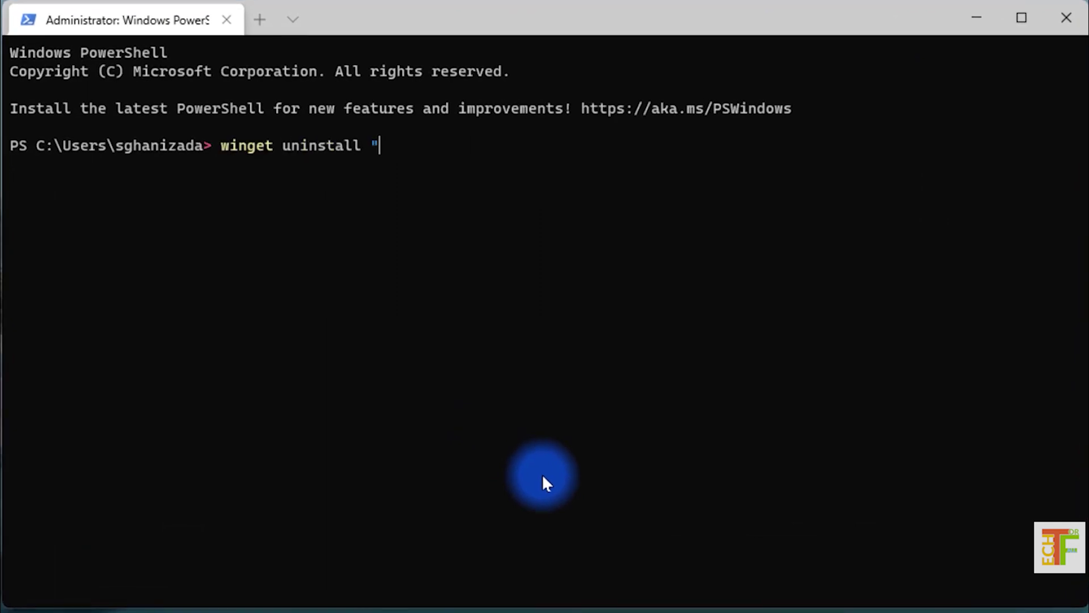
type("windows web experience pack")
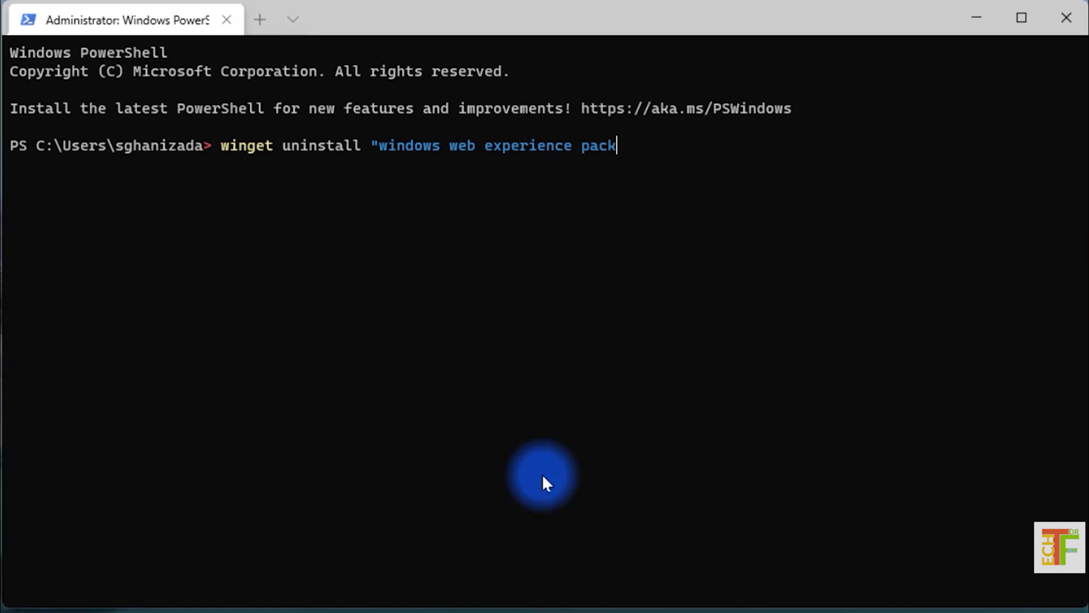
type("\"")
Run winget uninstall "windows web experience pack", confirm with y, then bring the Store page forward
key("Return")
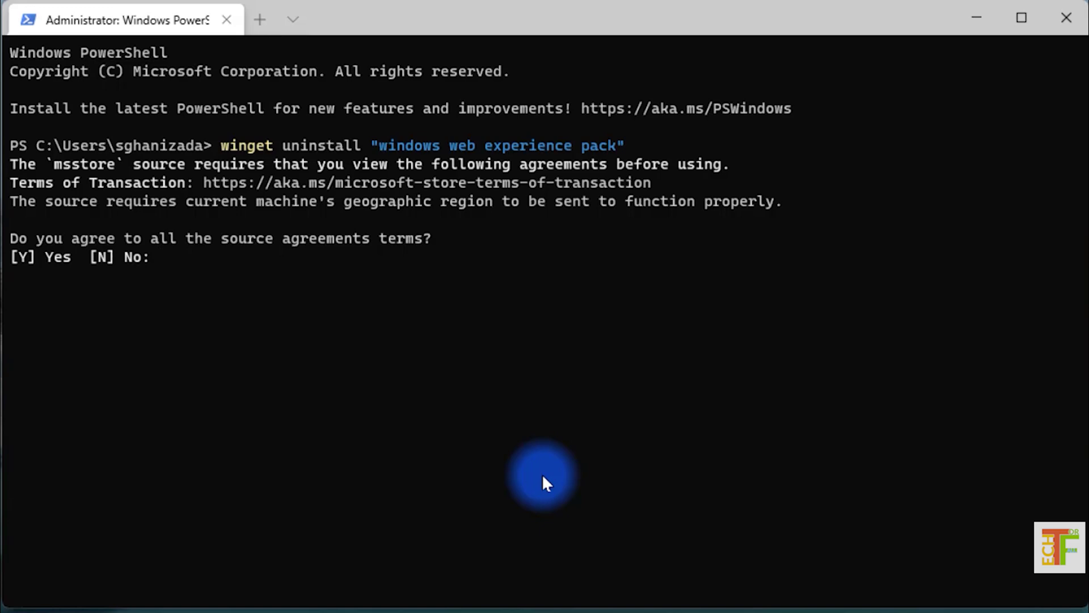
type("y")
key("Return")
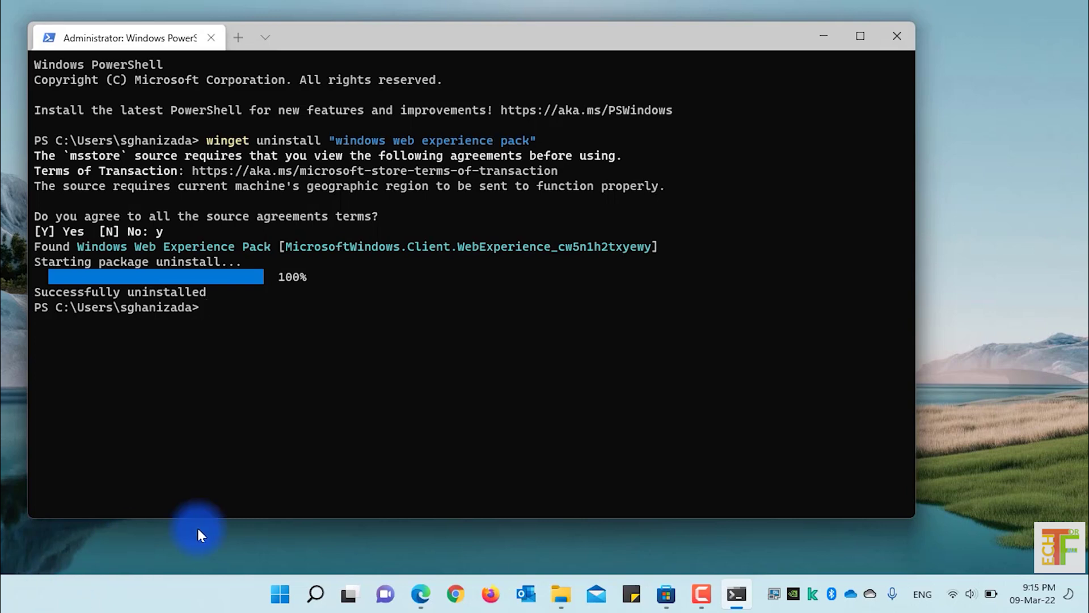
left_click(666, 594)
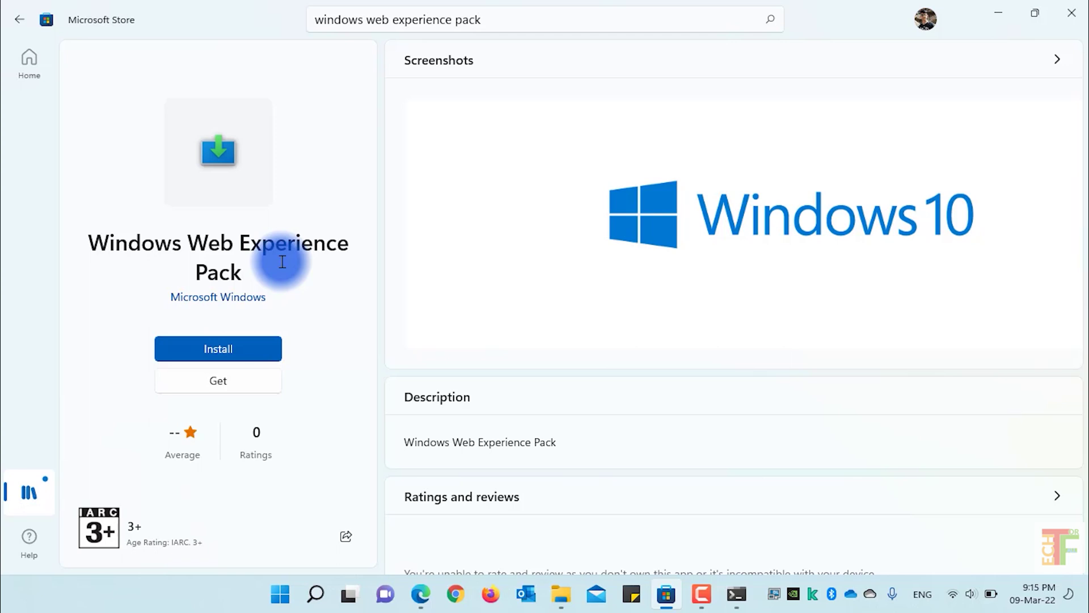
Install the Windows Web Experience Pack from its Microsoft Store page
left_click(224, 353)
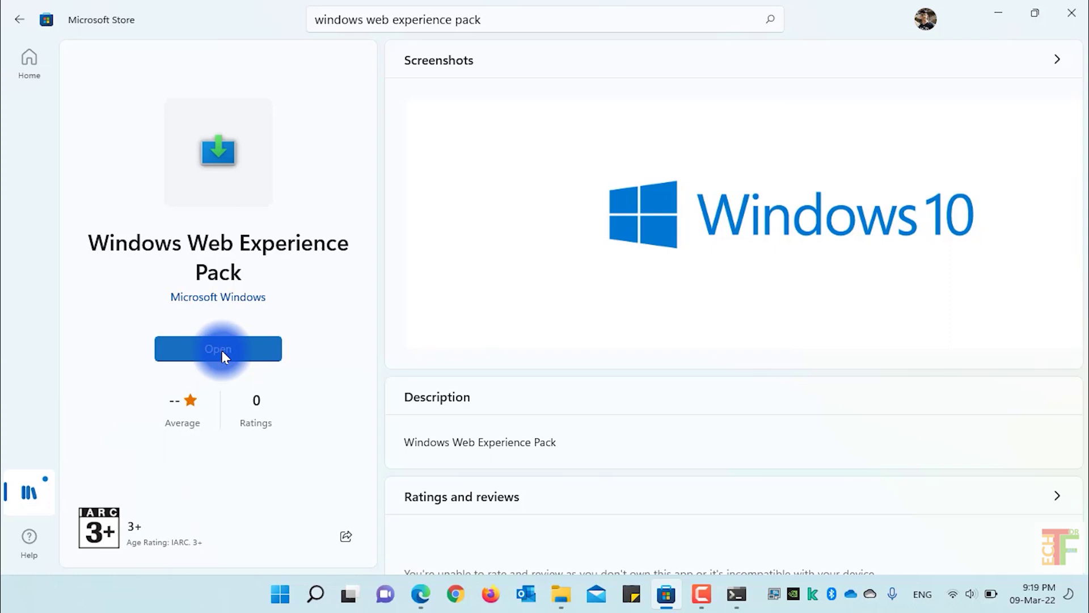
Launch the reinstalled pack from the Store page so the widgets panel shows again
left_click(223, 355)
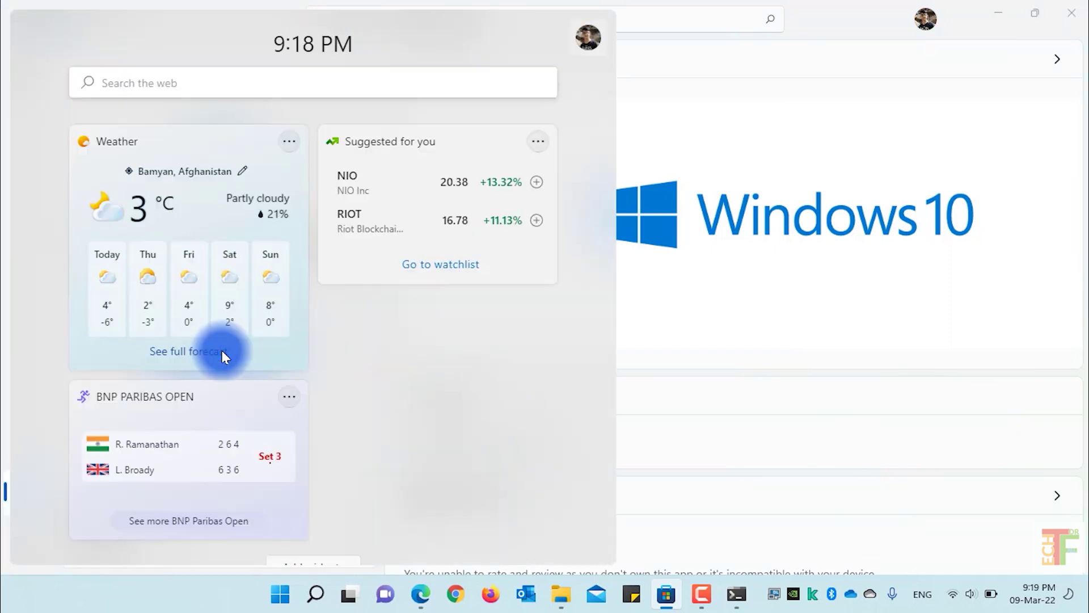